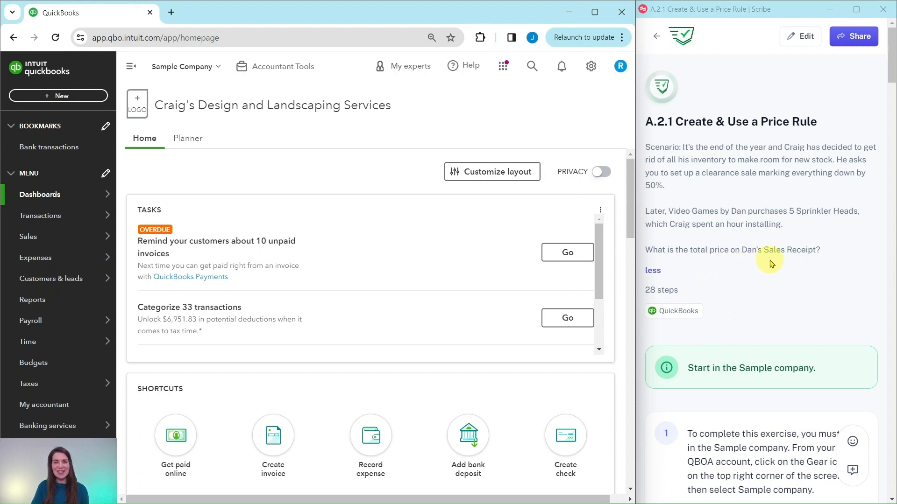
- Open the Sales section of the sample company's account settings
scroll(766, 234, "down", 5)
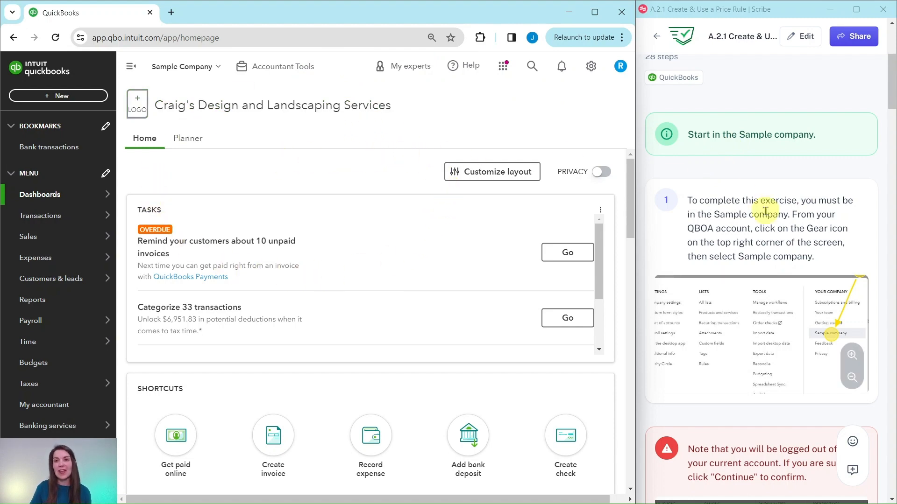
scroll(763, 205, "down", 10)
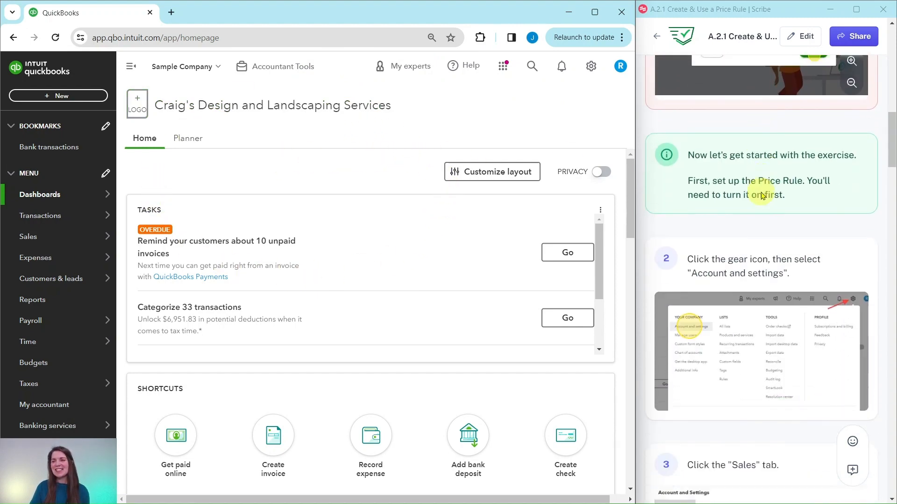
scroll(762, 195, "down", 2)
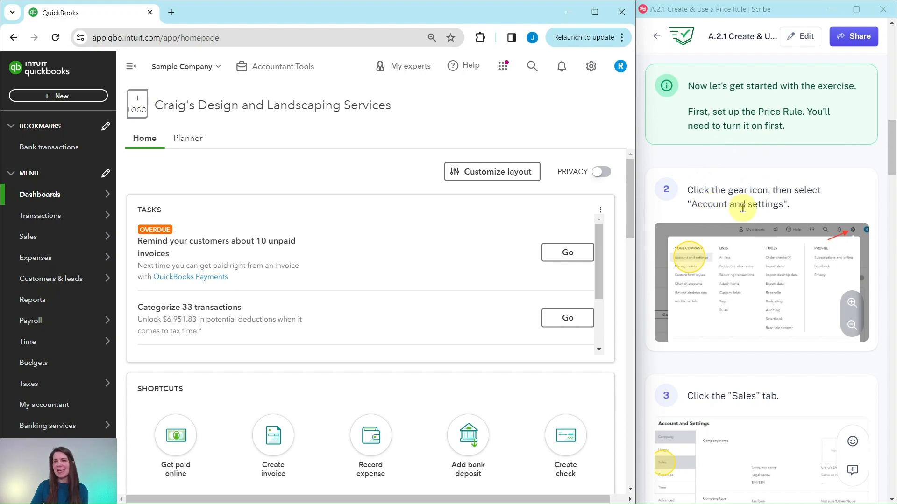
left_click(590, 70)
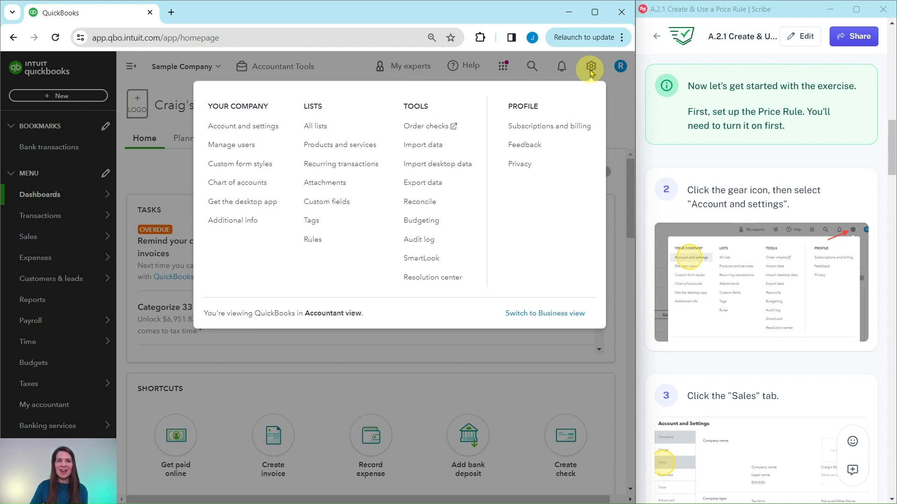
left_click(242, 133)
scroll(757, 184, "down", 1)
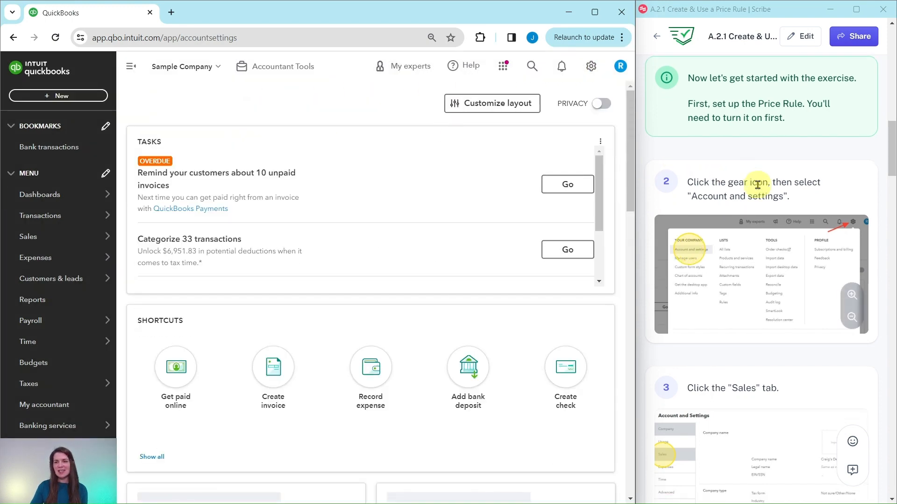
scroll(757, 184, "down", 5)
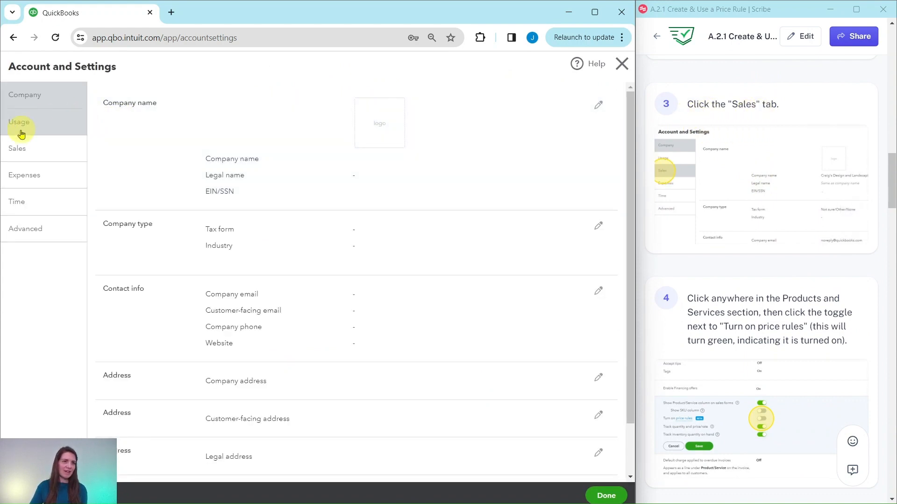
left_click(12, 152)
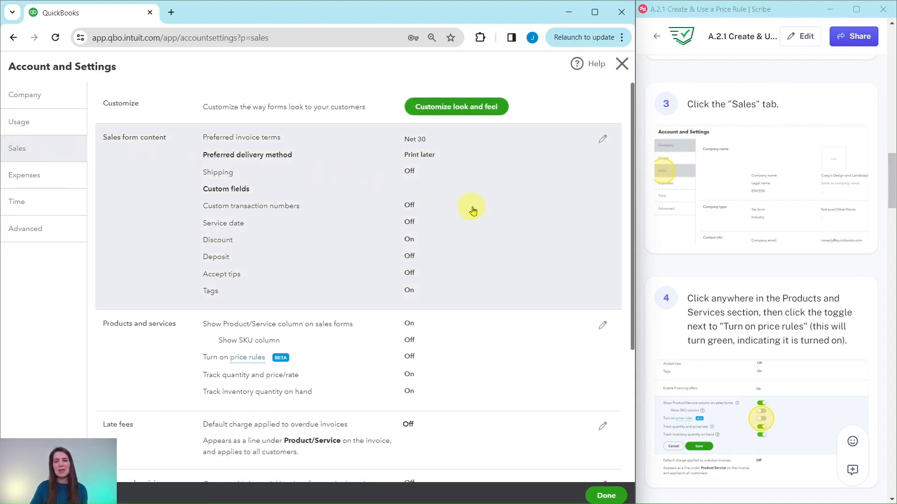
- Turn on price rules in the Products and services sales settings, save the change and close the settings
scroll(474, 208, "down", 4)
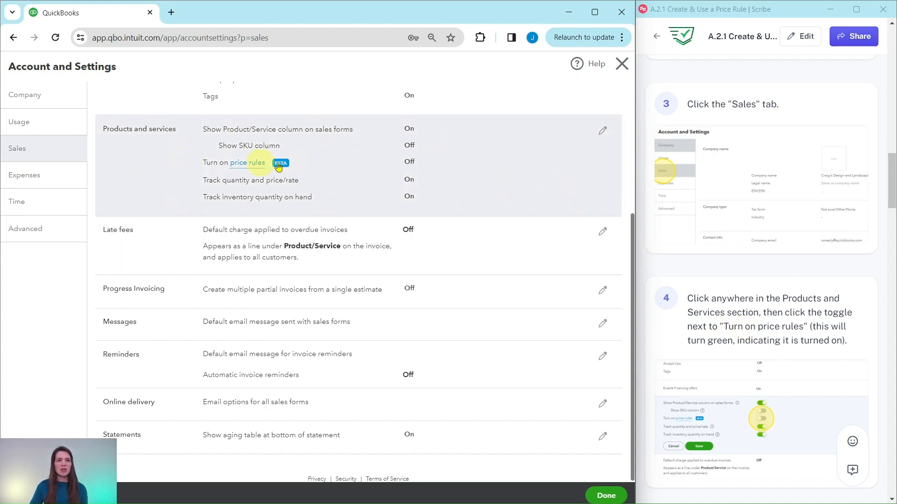
scroll(472, 167, "up", 4)
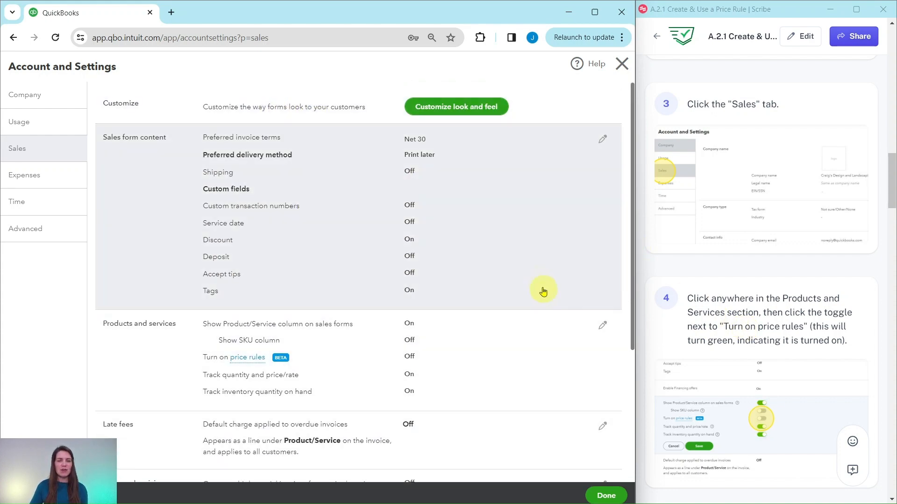
scroll(532, 262, "down", 4)
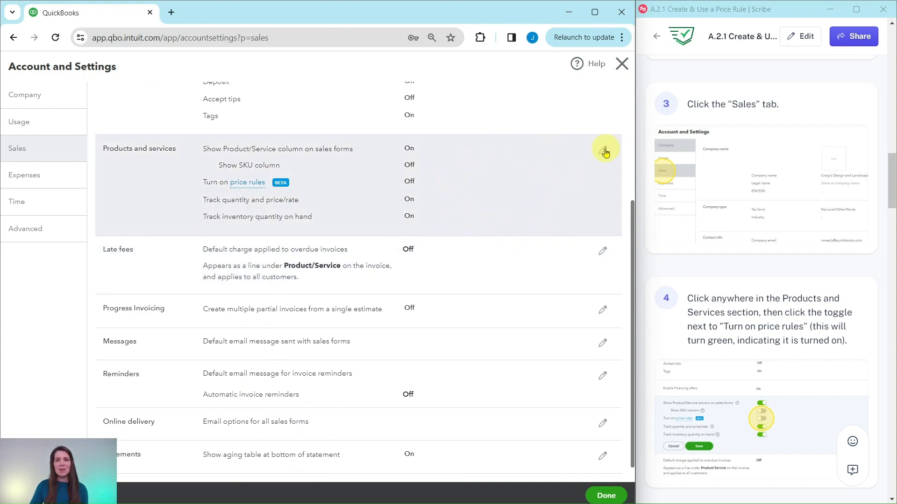
left_click(485, 184)
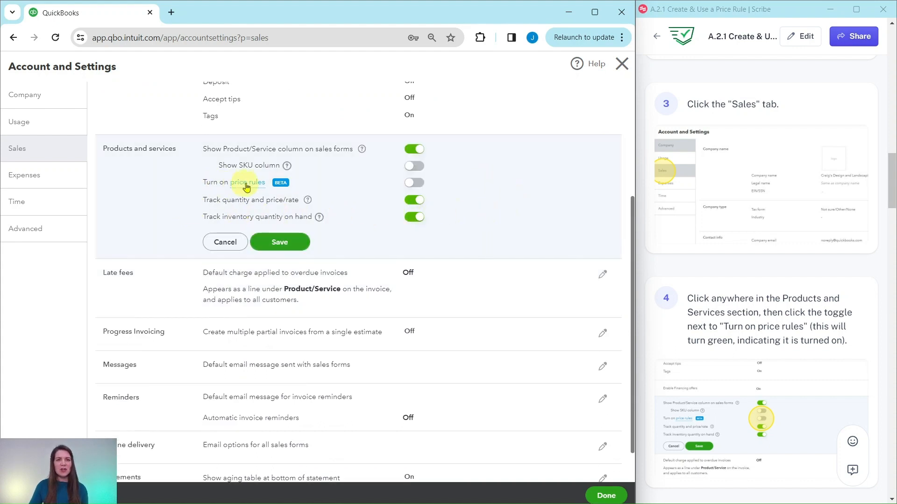
left_click(414, 186)
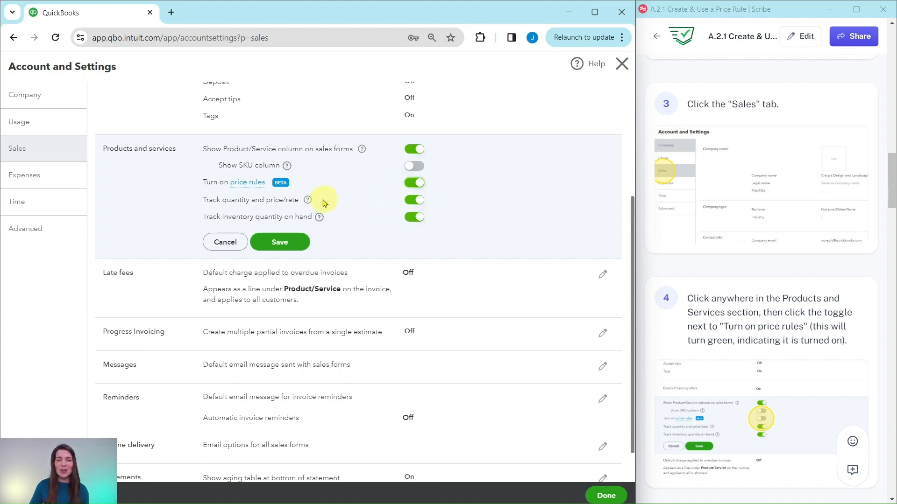
left_click(279, 245)
left_click(279, 245)
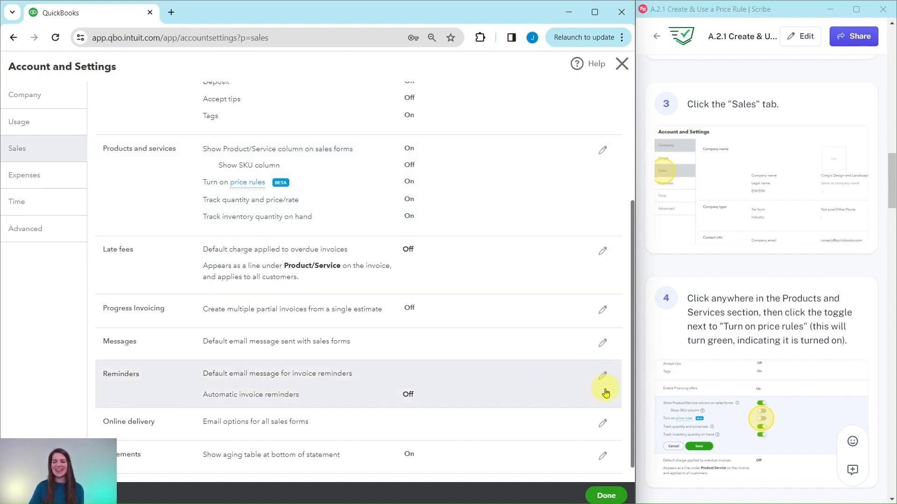
left_click(605, 497)
- Open the Price Rules page from the overview of all lists
scroll(732, 306, "down", 10)
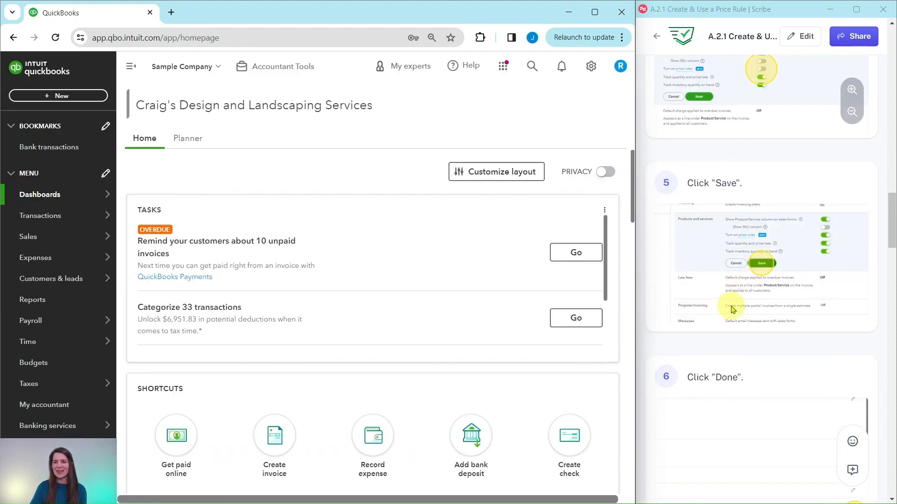
scroll(732, 308, "down", 5)
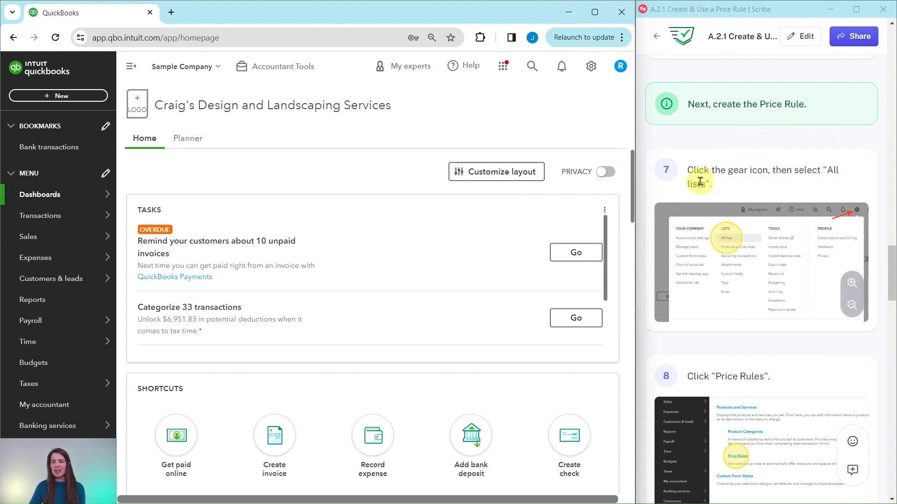
left_click(592, 67)
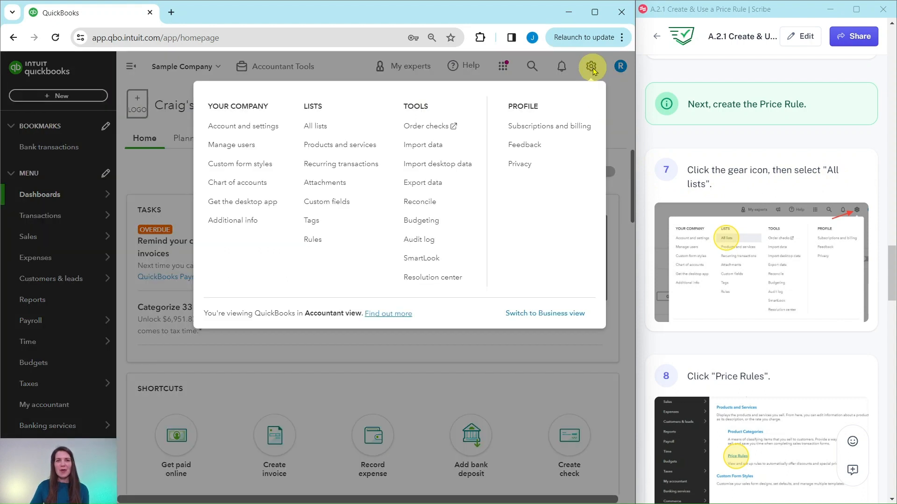
left_click(318, 130)
scroll(744, 208, "down", 5)
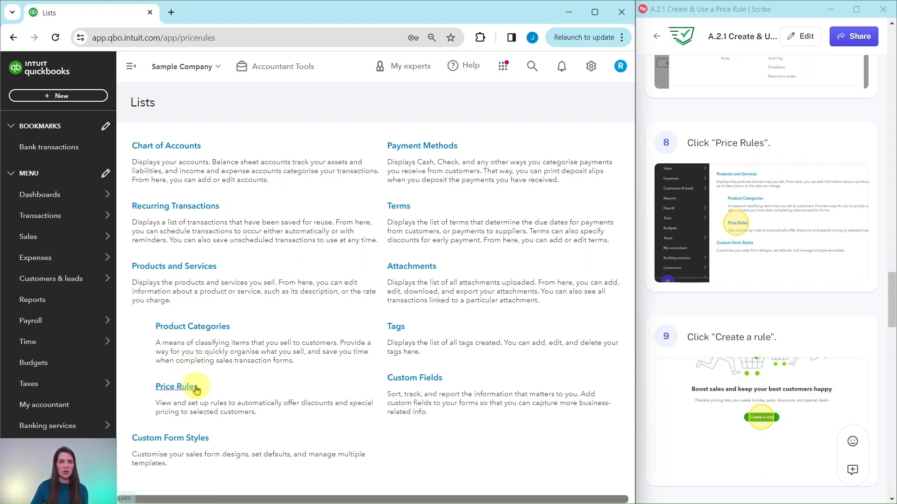
left_click(194, 388)
- Start a new price rule and name it "Inventory Clearance"
scroll(760, 280, "down", 1)
scroll(759, 281, "down", 3)
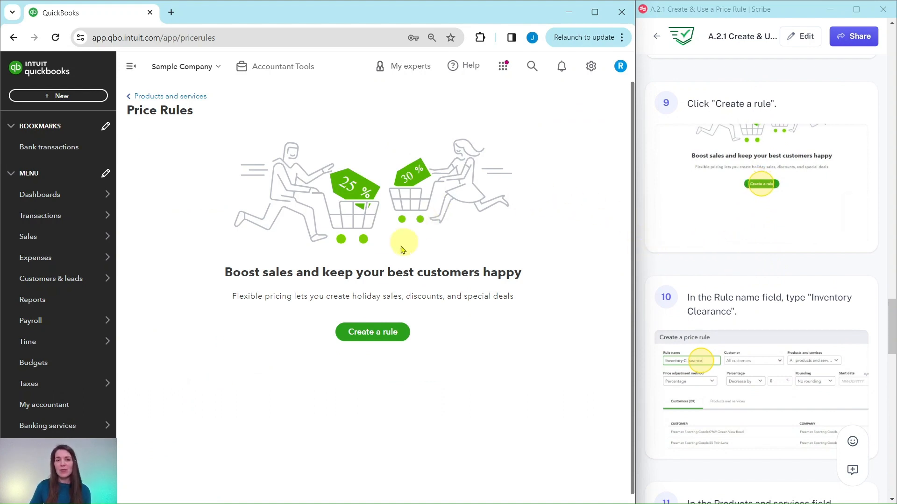
left_click(370, 338)
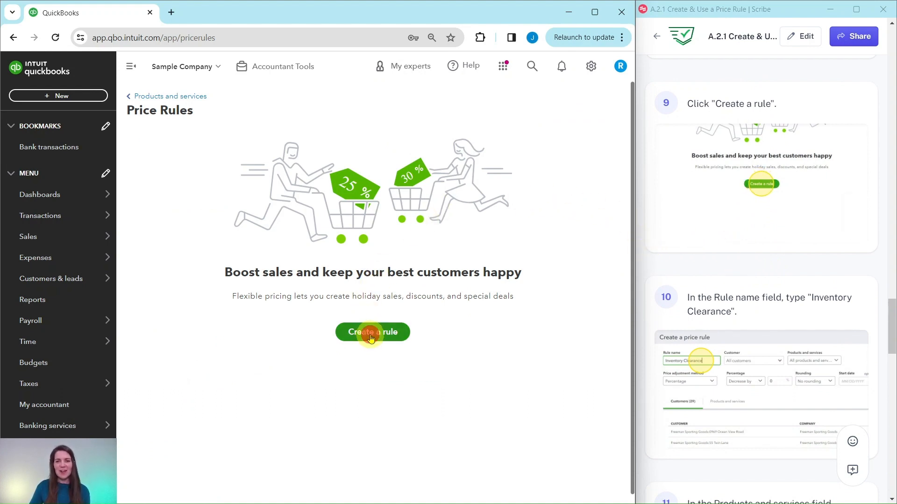
scroll(751, 230, "down", 3)
scroll(752, 231, "down", 1)
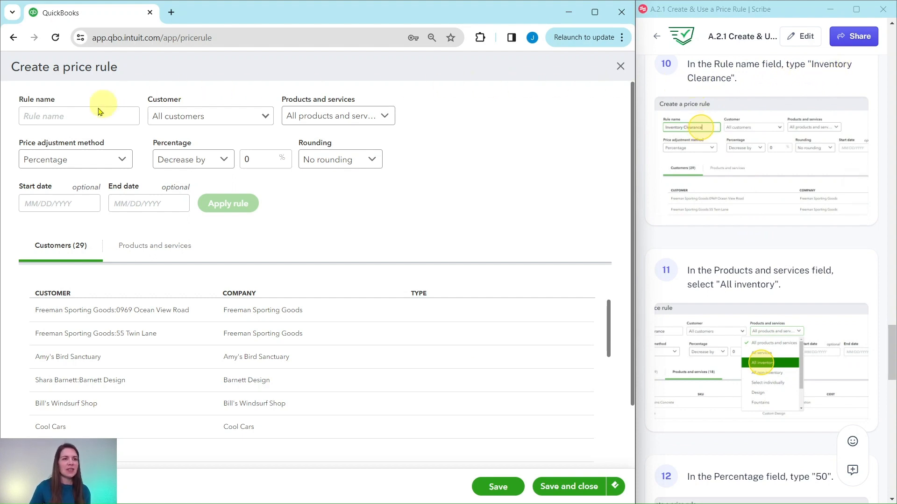
left_click(68, 115)
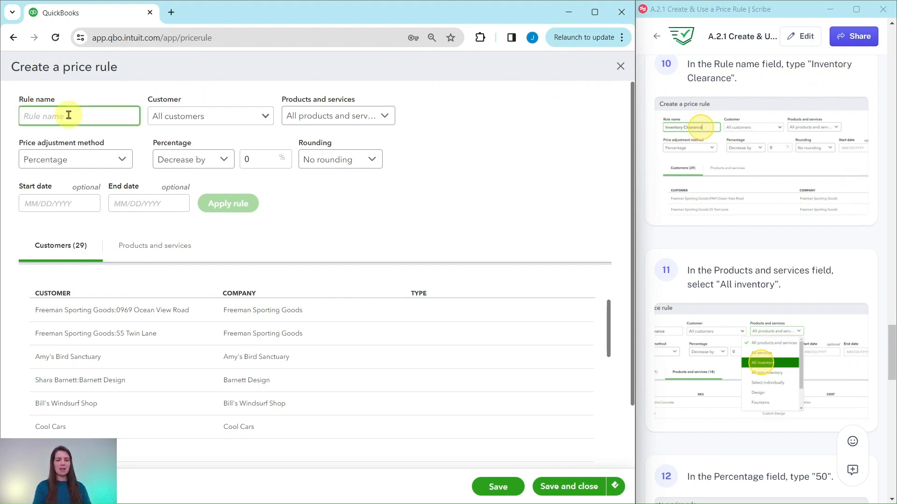
type("Inventory Clearance")
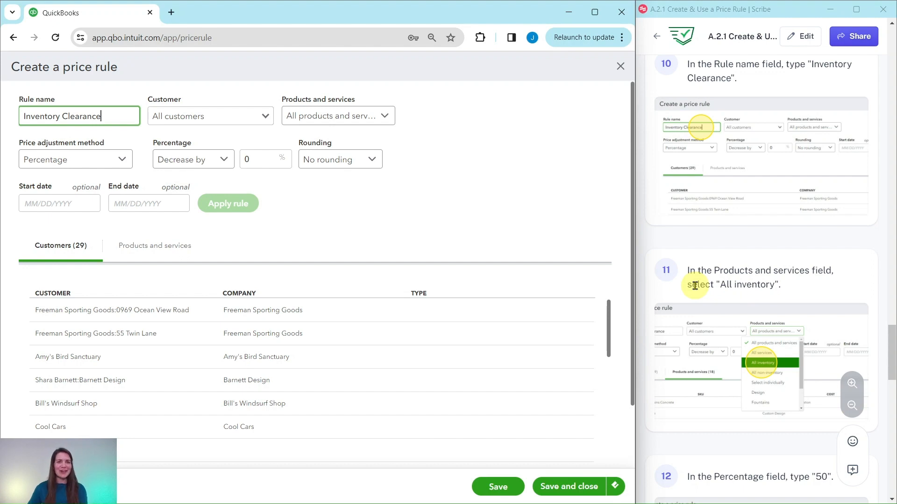
- Limit the price rule's products and services to All inventory
left_click(384, 117)
left_click(384, 118)
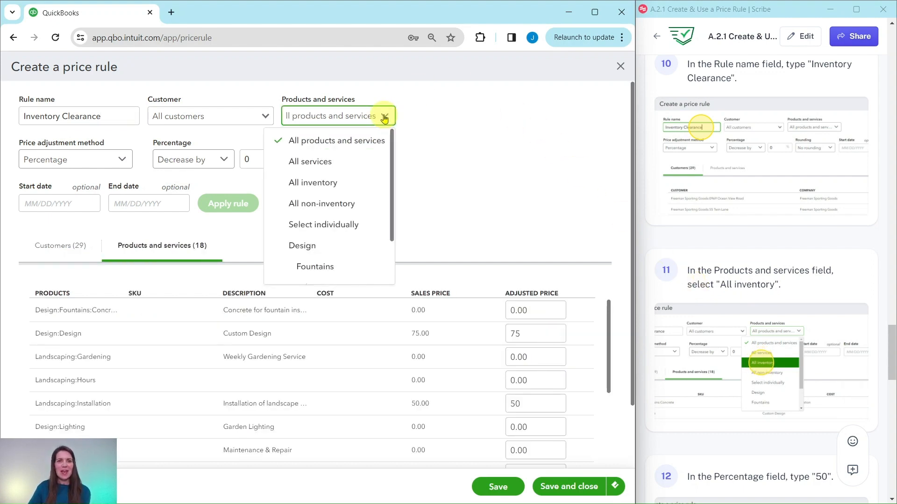
left_click(301, 188)
- Set the price rule's percentage decrease to 50 and apply the rule to the inventory items
scroll(665, 208, "down", 3)
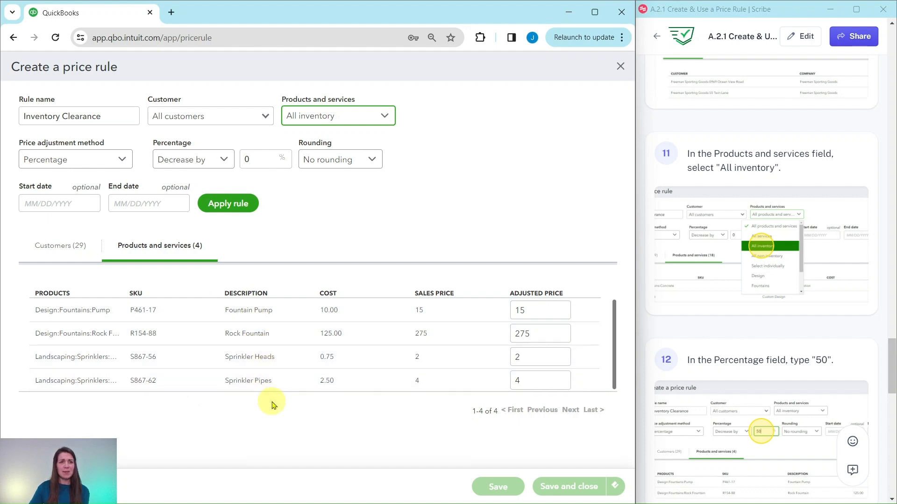
scroll(691, 247, "down", 1)
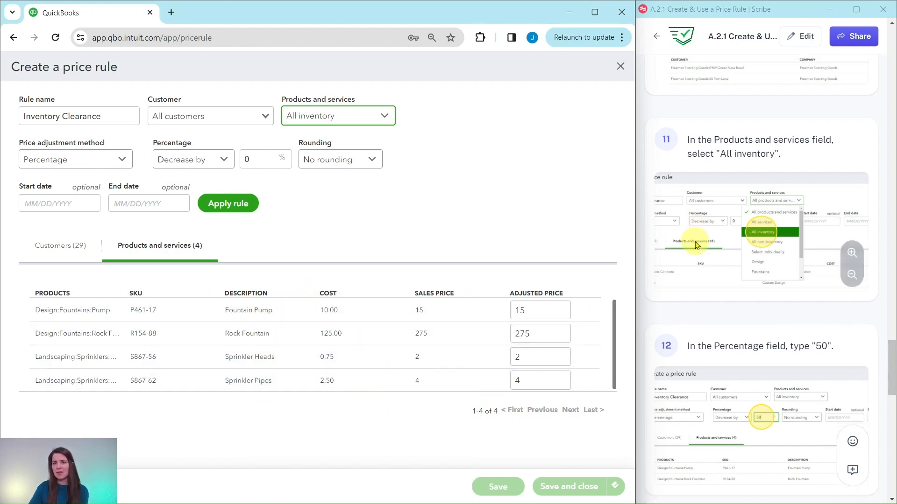
scroll(695, 245, "down", 5)
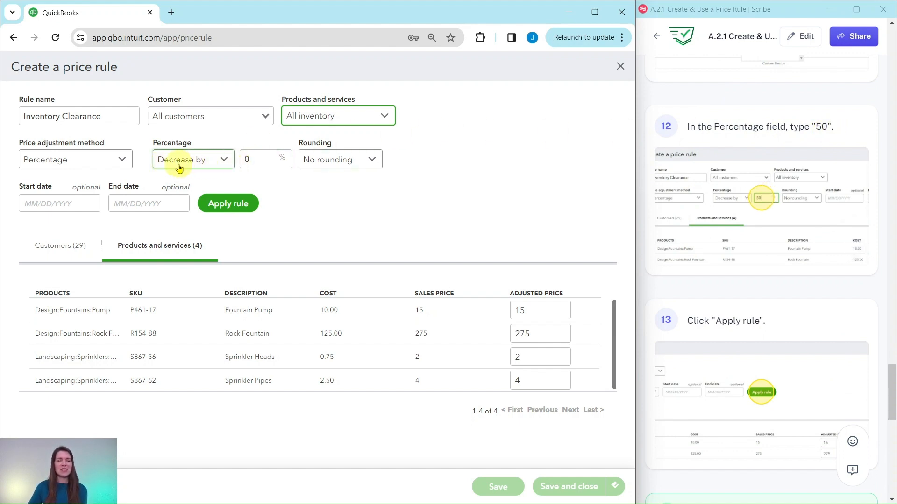
left_click(245, 159)
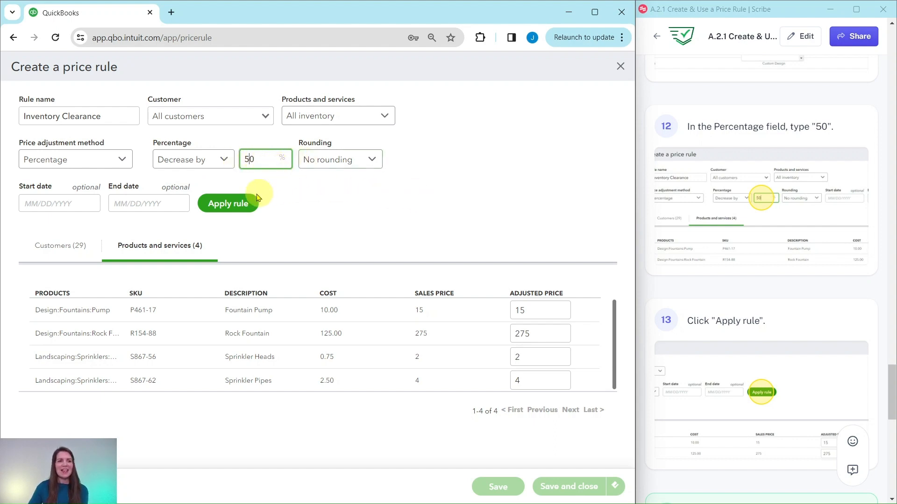
left_click(225, 210)
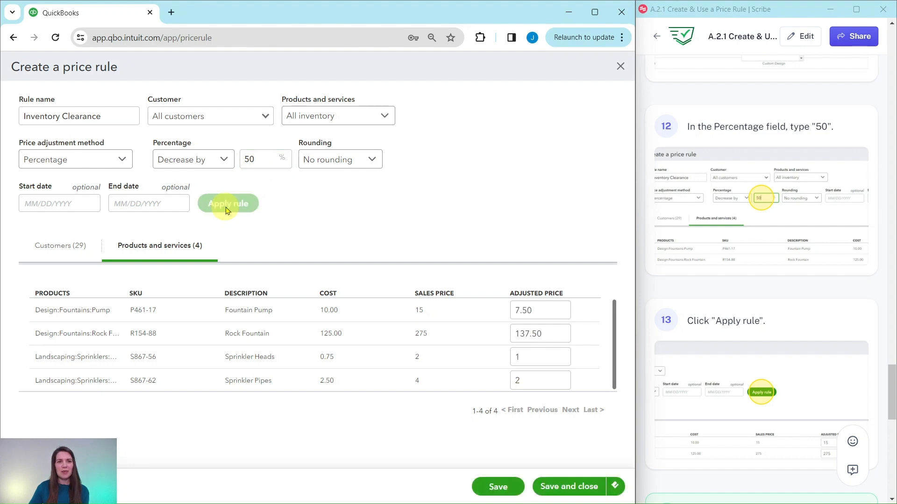
- Check the adjusted price of the Sprinkler Heads, then save and close the Inventory Clearance price rule
scroll(700, 237, "down", 3)
scroll(673, 234, "down", 5)
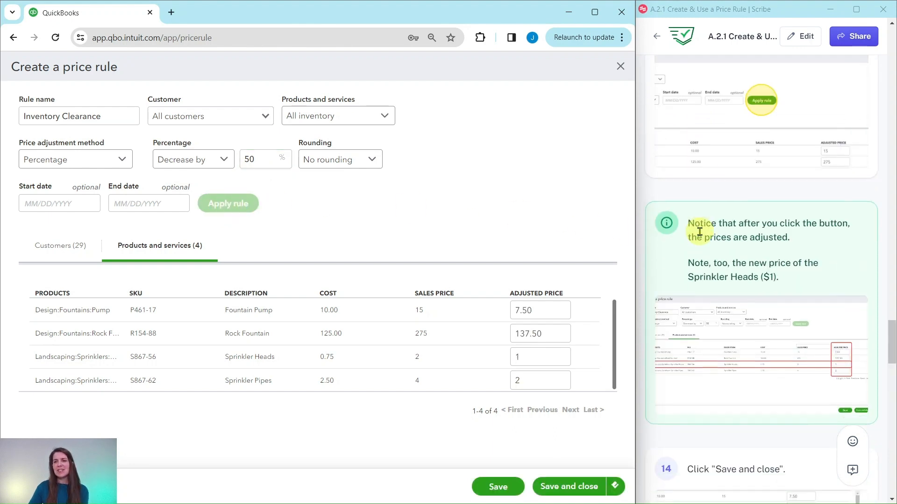
scroll(644, 229, "up", 1)
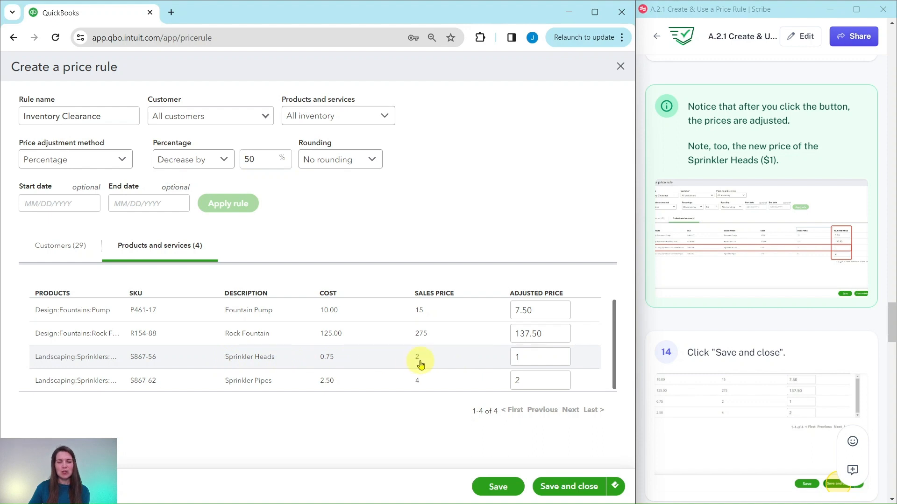
left_click(527, 361)
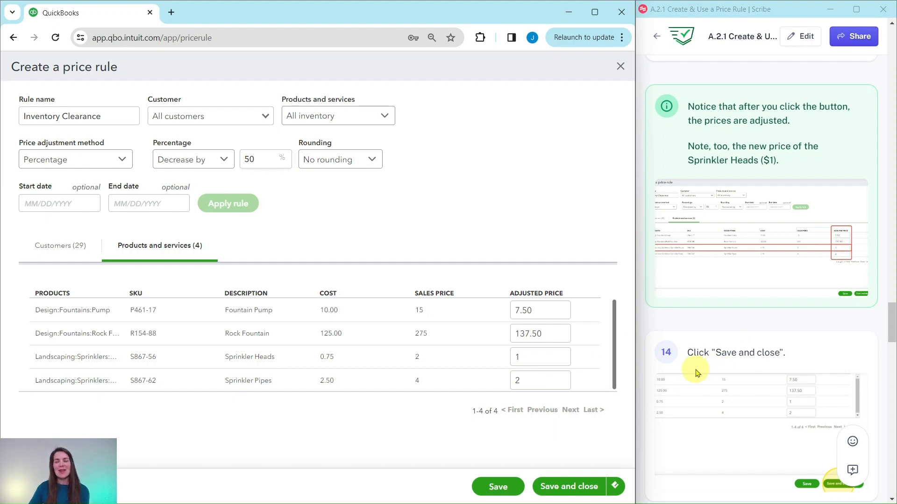
left_click(570, 490)
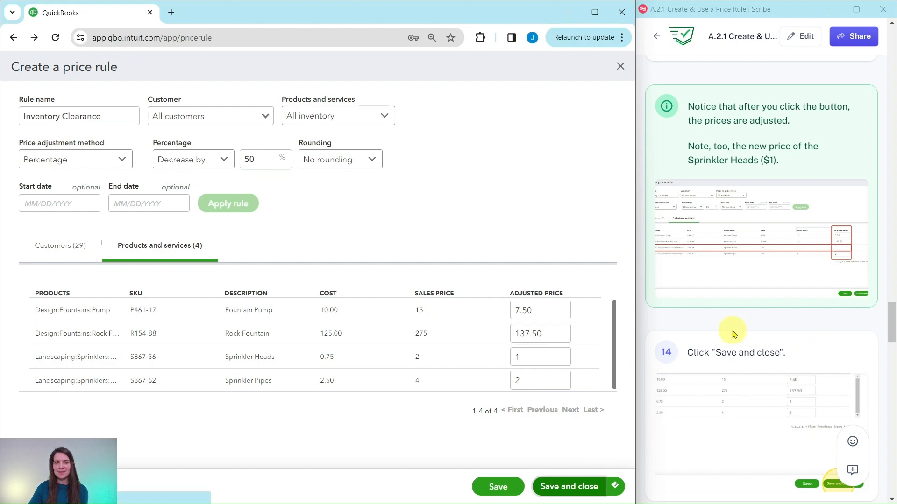
- Open a new sales receipt form
scroll(739, 326, "down", 5)
scroll(746, 329, "down", 5)
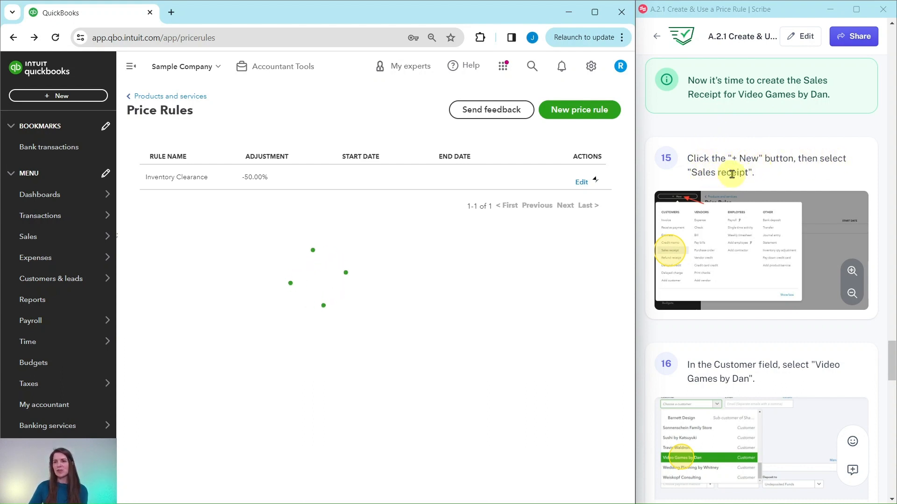
left_click(58, 96)
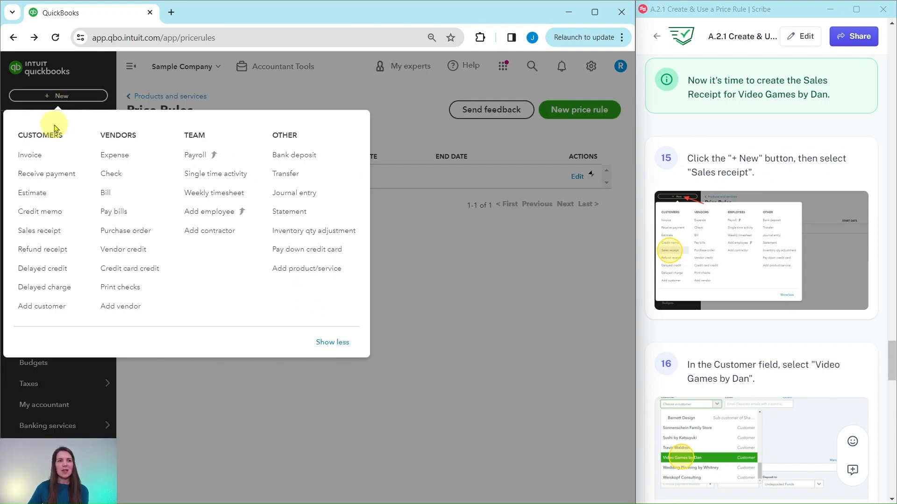
left_click(32, 233)
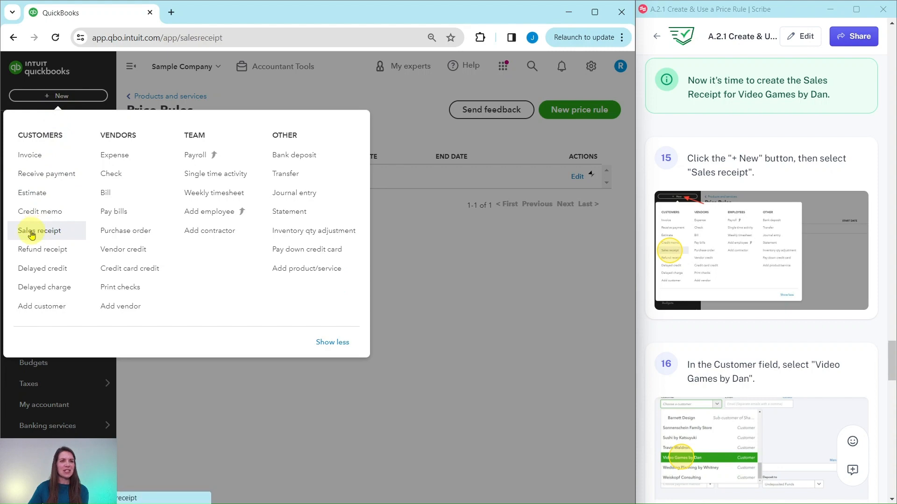
- Choose Video Games by Dan as the customer on the sales receipt
scroll(735, 237, "down", 4)
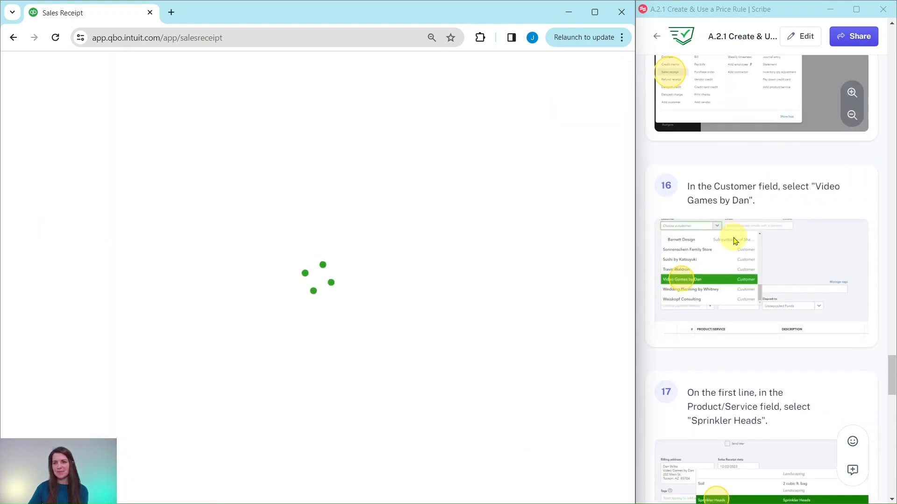
scroll(735, 241, "down", 3)
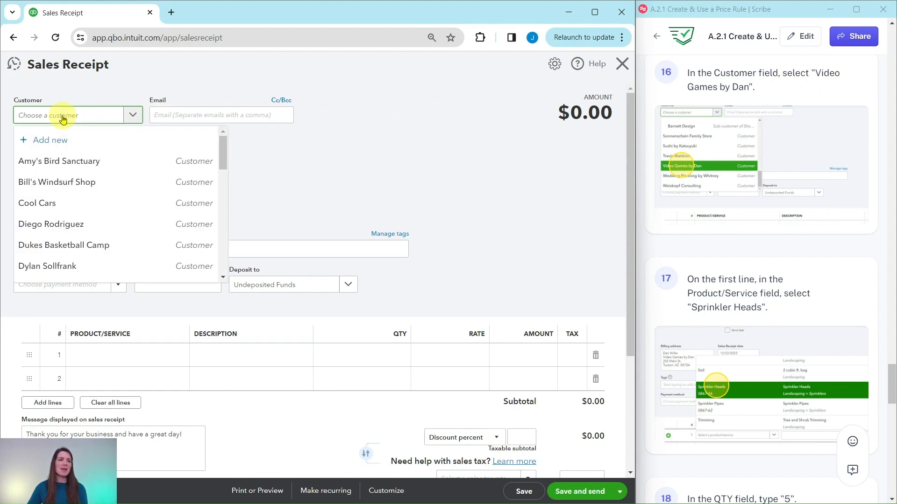
type("video")
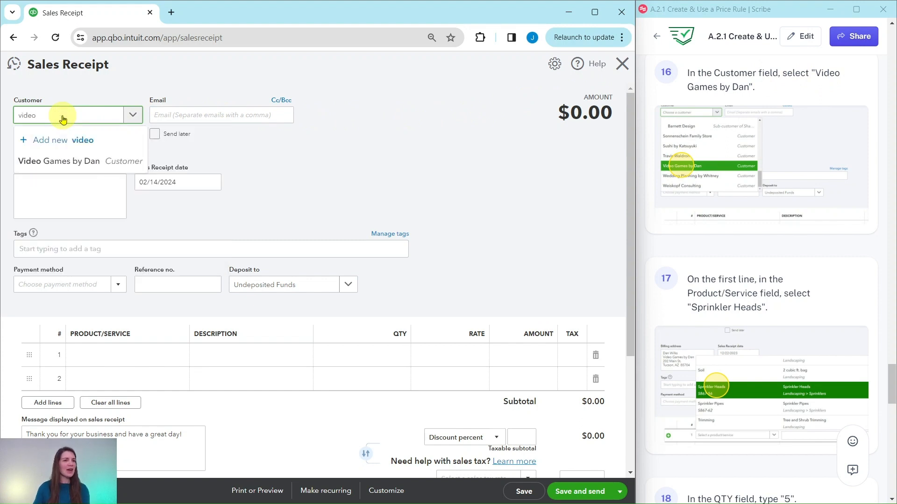
left_click(57, 161)
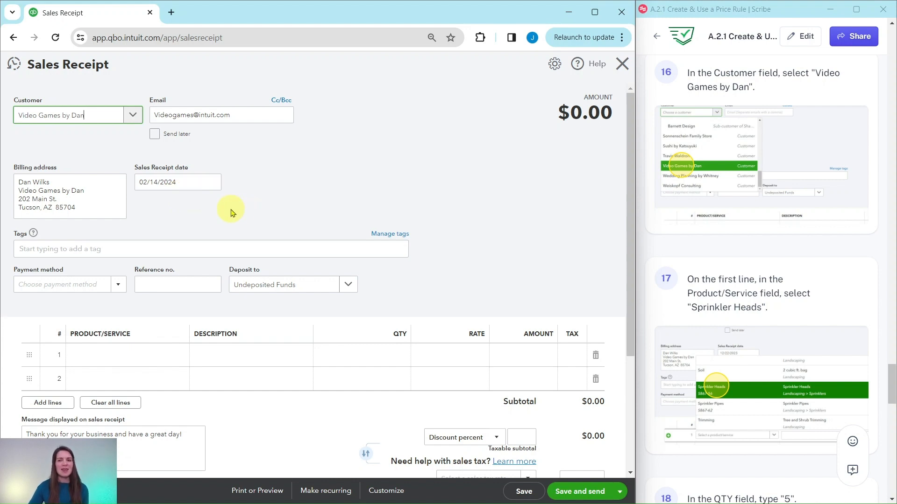
- Add Sprinkler Heads as the product on the first line of the sales receipt
scroll(738, 239, "down", 3)
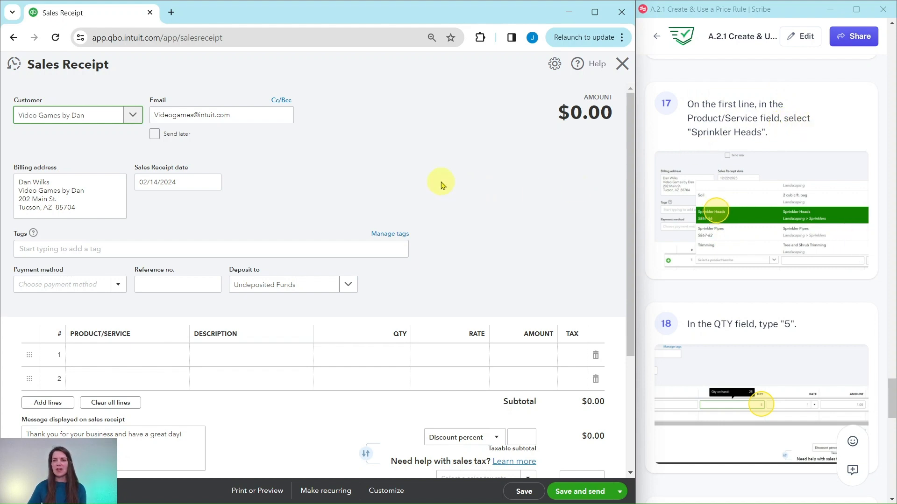
scroll(433, 166, "down", 4)
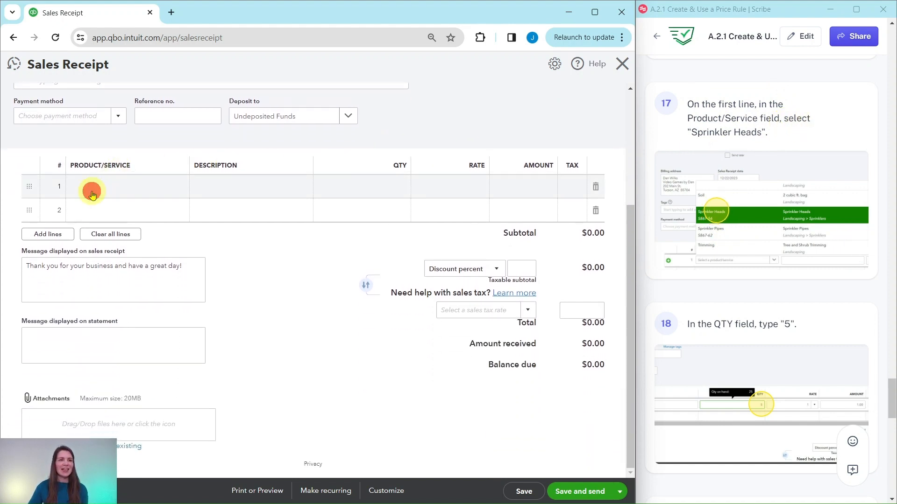
left_click(93, 191)
left_click(180, 189)
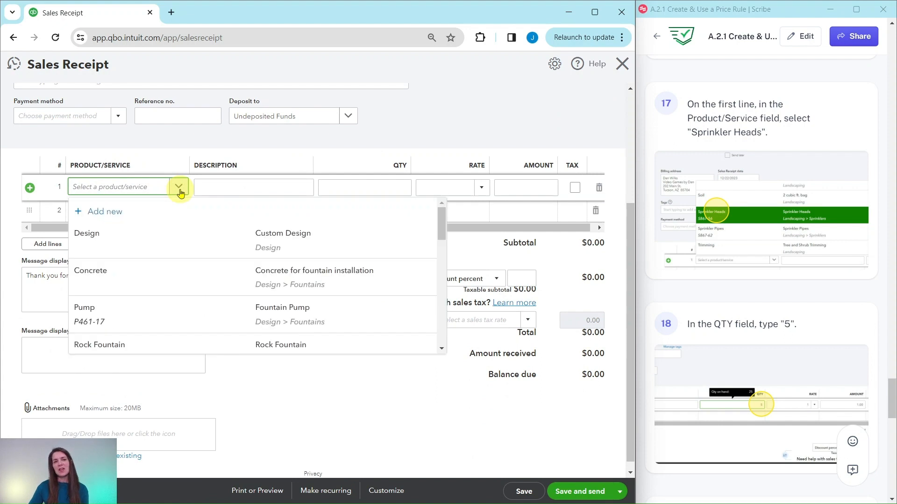
scroll(184, 259, "down", 4)
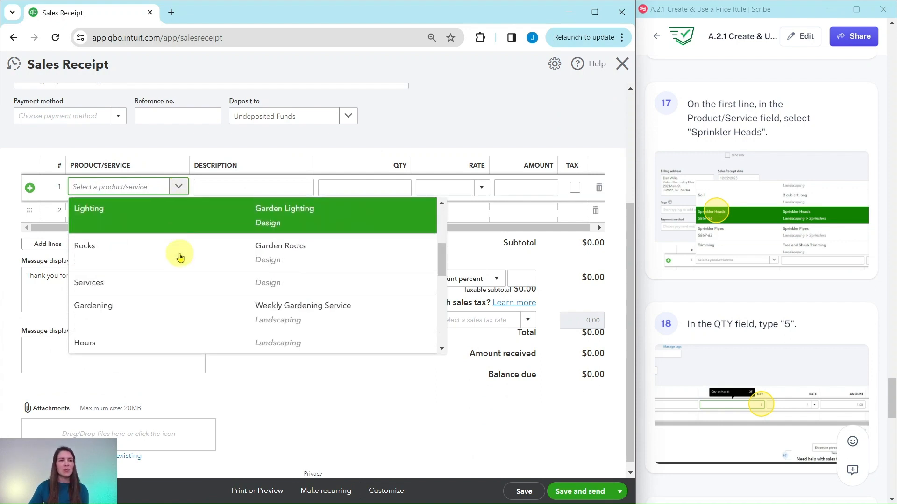
type("sprinkler")
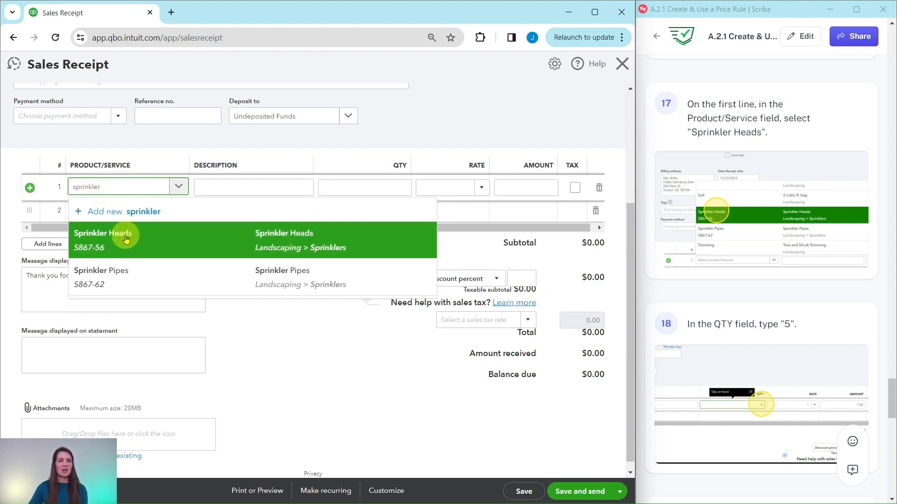
left_click(104, 242)
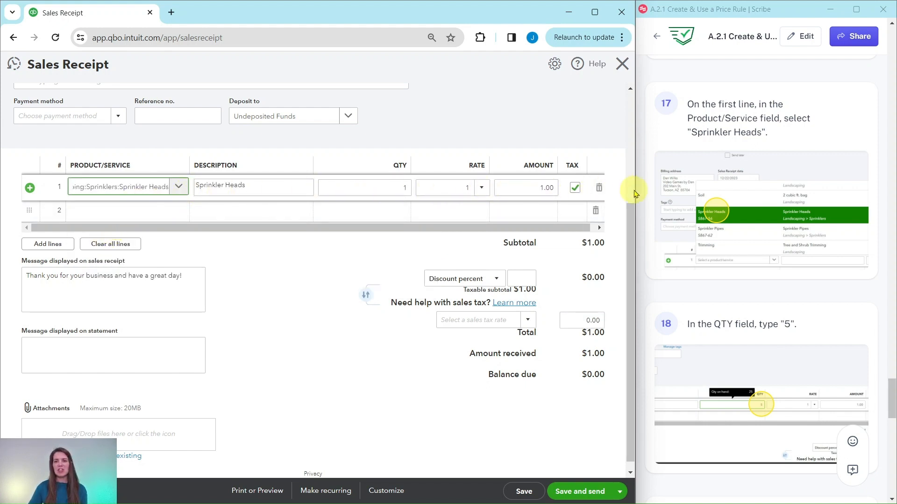
- Set the quantity of the Sprinkler Heads line to 5
scroll(712, 286, "down", 4)
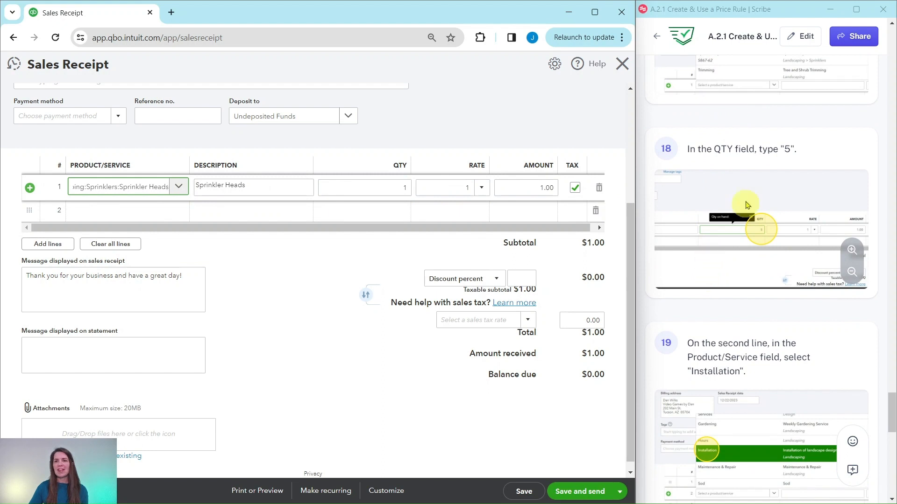
left_click(403, 188)
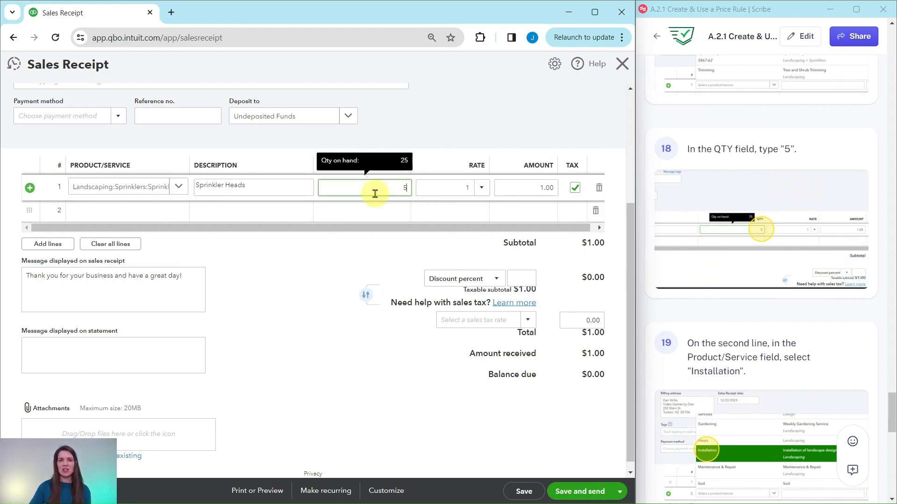
key("Tab")
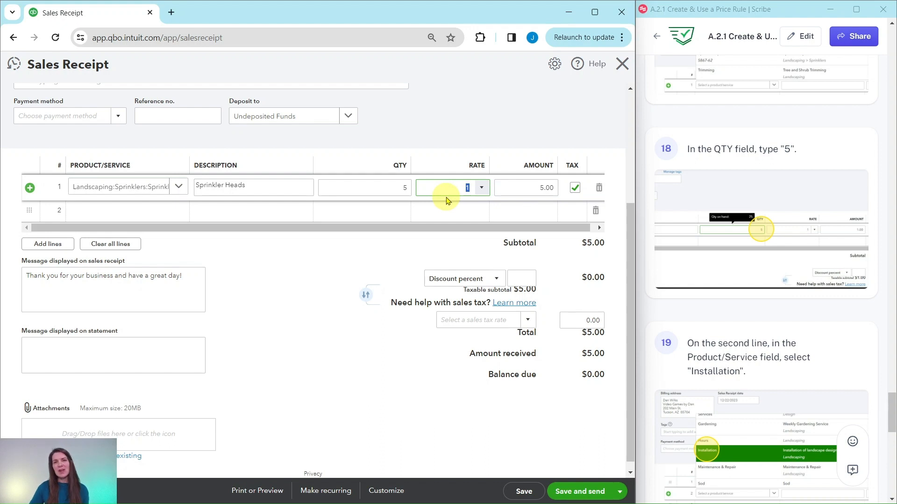
key("BackSpace")
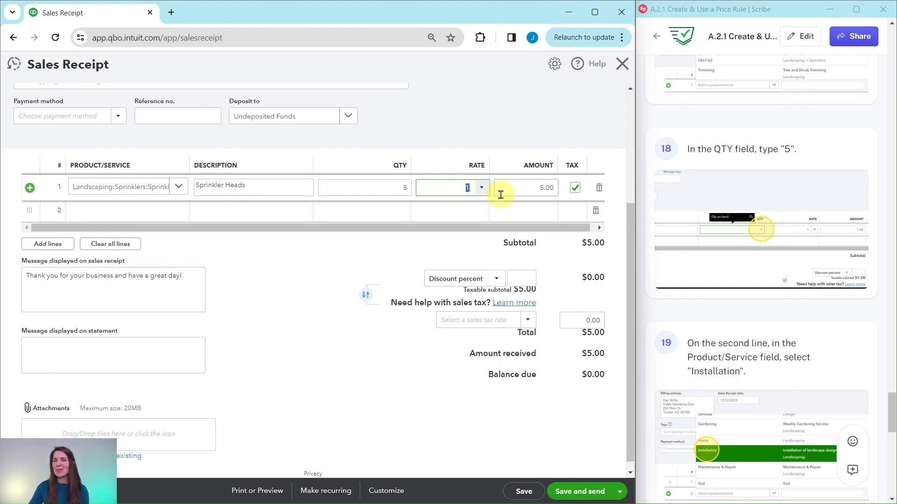
- Add the Installation service on the second line of the sales receipt
scroll(738, 211, "down", 1)
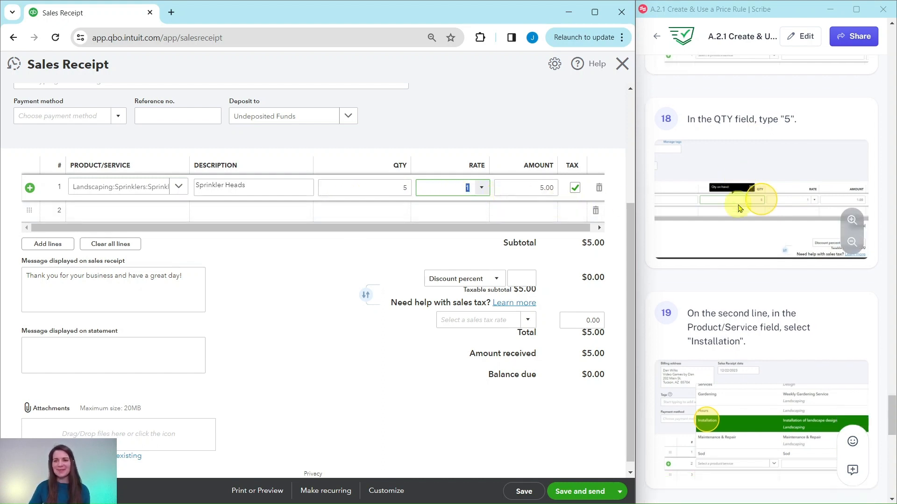
scroll(738, 211, "down", 5)
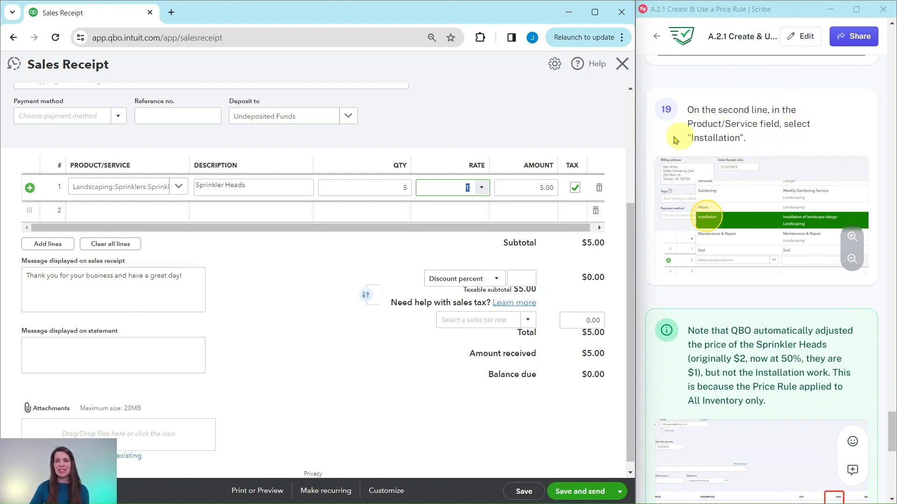
left_click(136, 213)
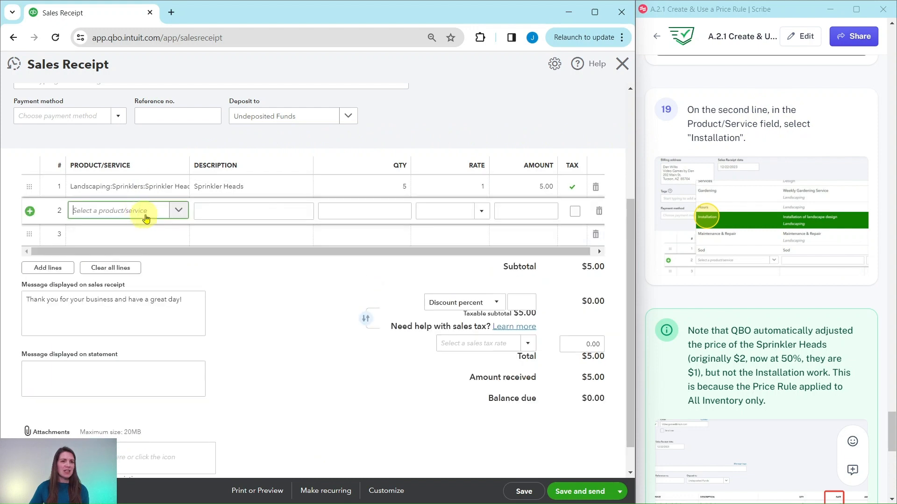
left_click(179, 213)
scroll(210, 255, "down", 10)
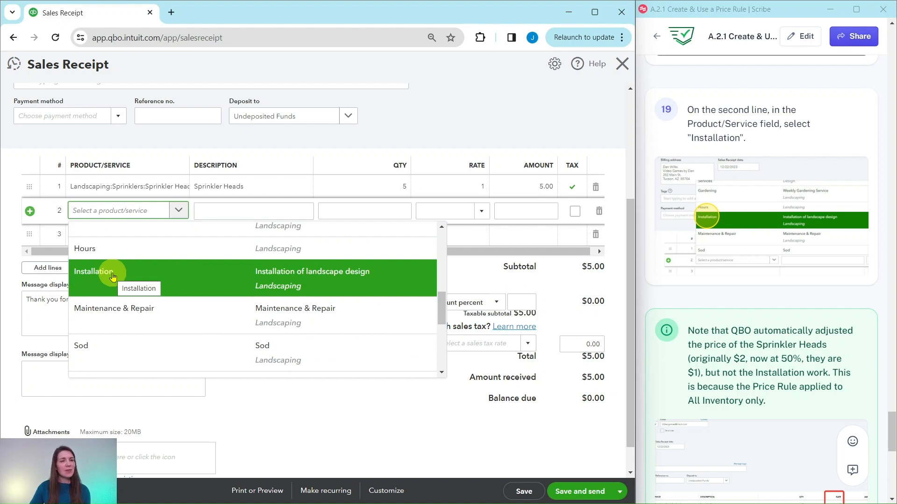
left_click(113, 277)
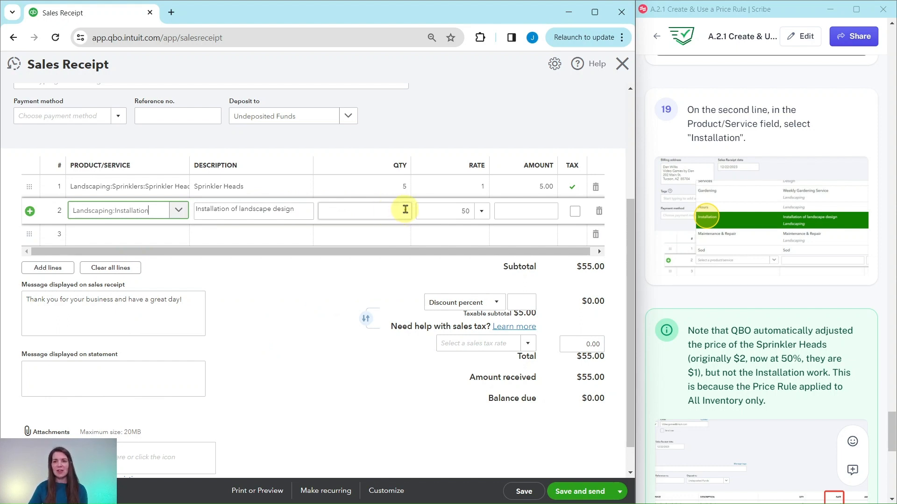
- Save and close the sales receipt for Video Games by Dan
scroll(747, 233, "down", 4)
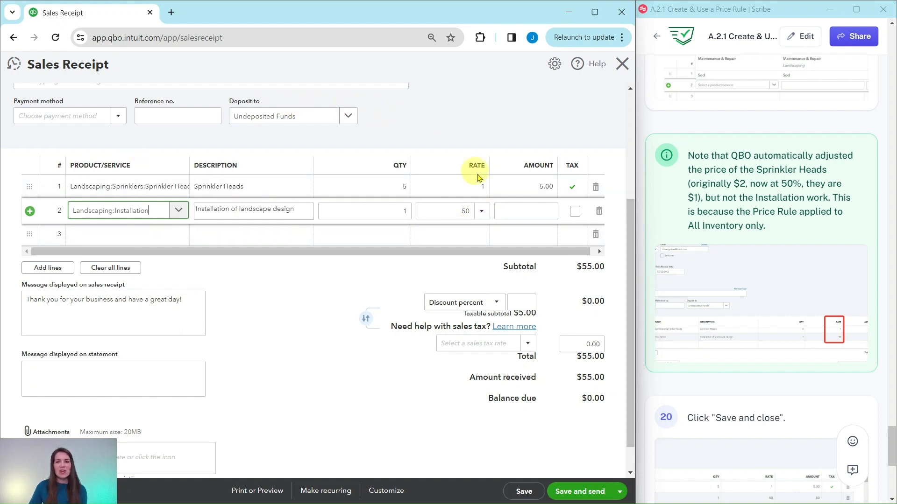
scroll(660, 252, "down", 5)
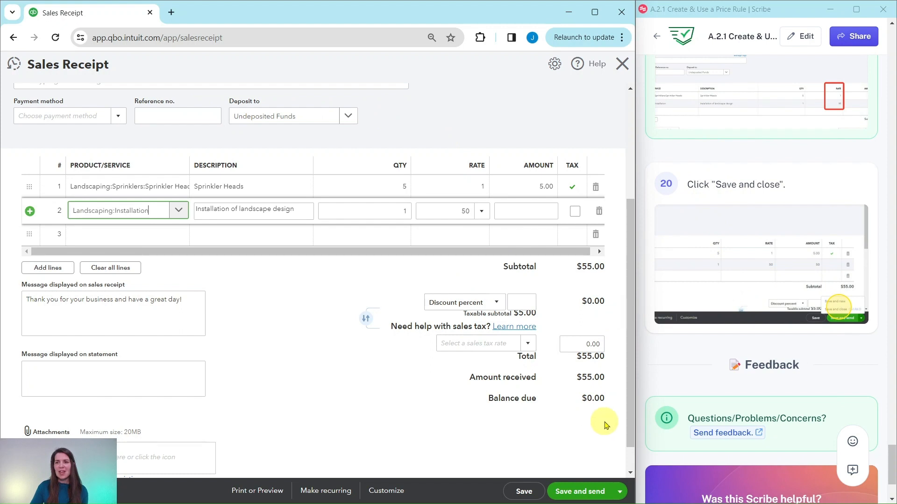
left_click(617, 492)
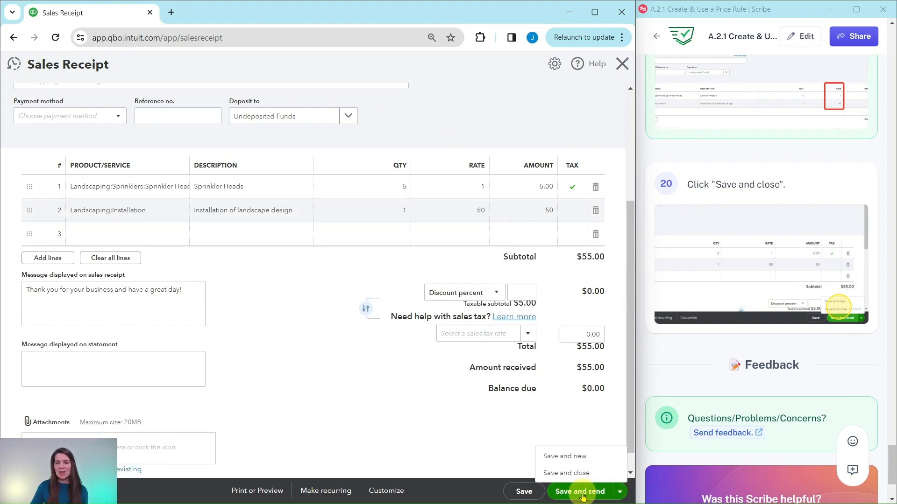
left_click(564, 474)
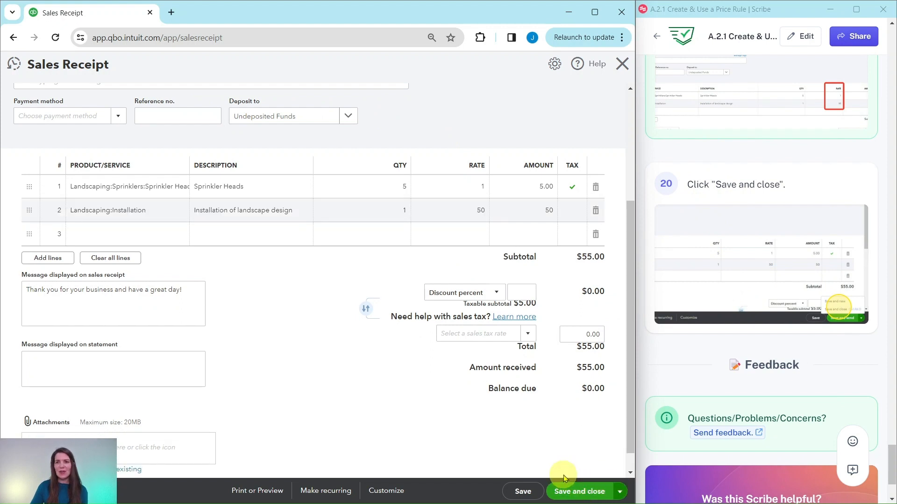